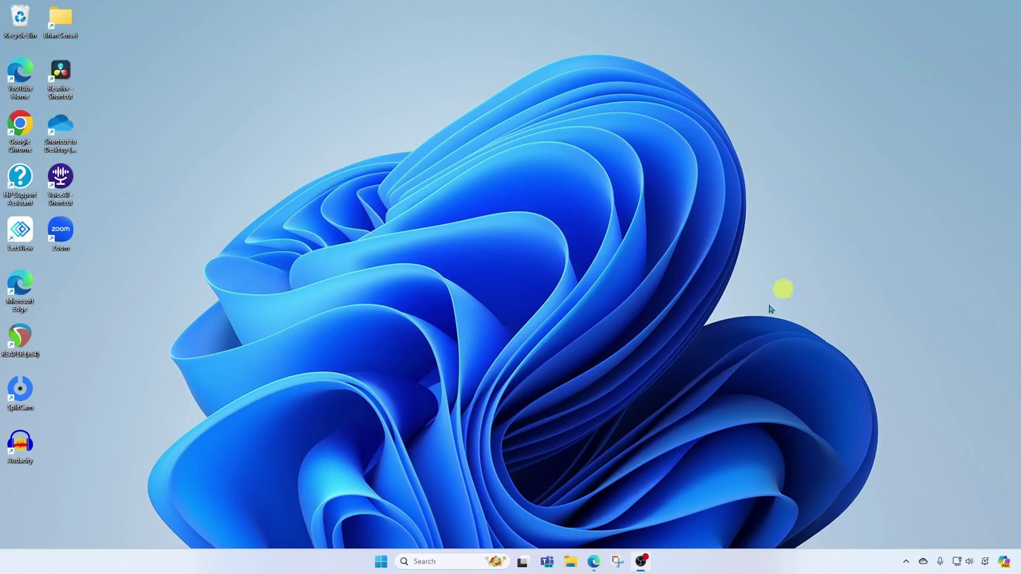
Open the invideo AI page in the browser and sign up to reach the workspace.
left_click(595, 561)
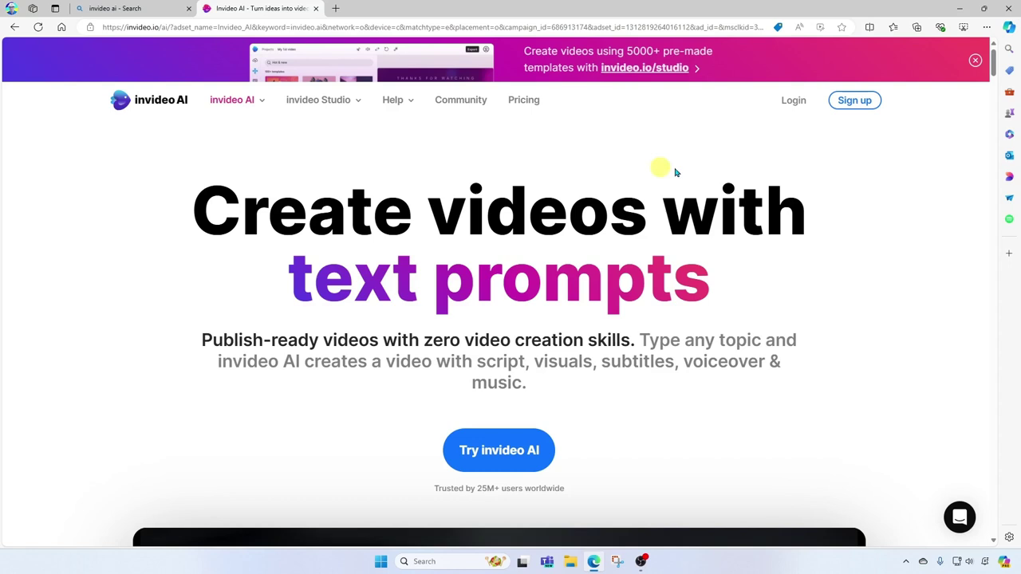
left_click(858, 103)
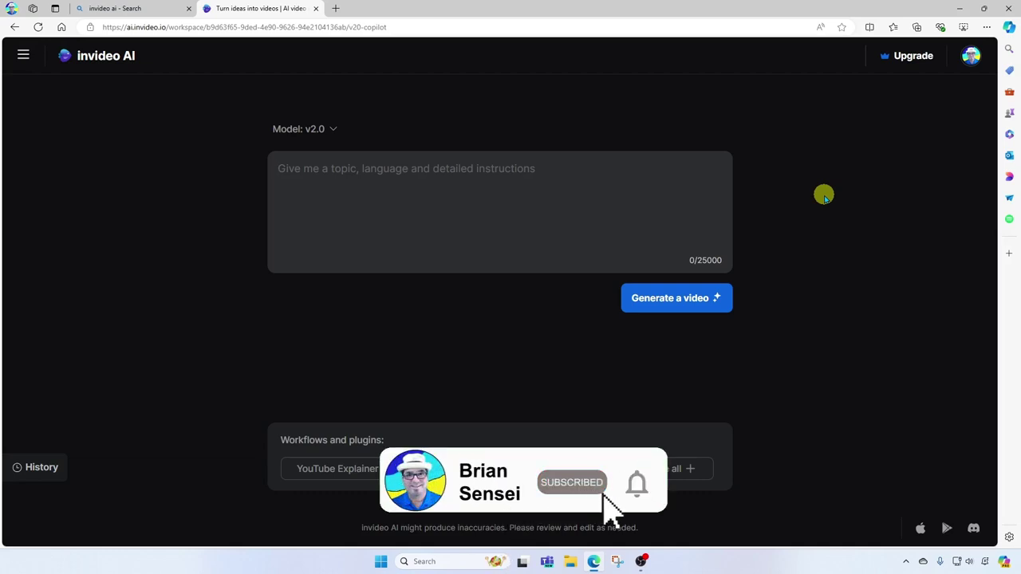
Switch on Beta features in the workspace Settings from the profile menu.
left_click(970, 56)
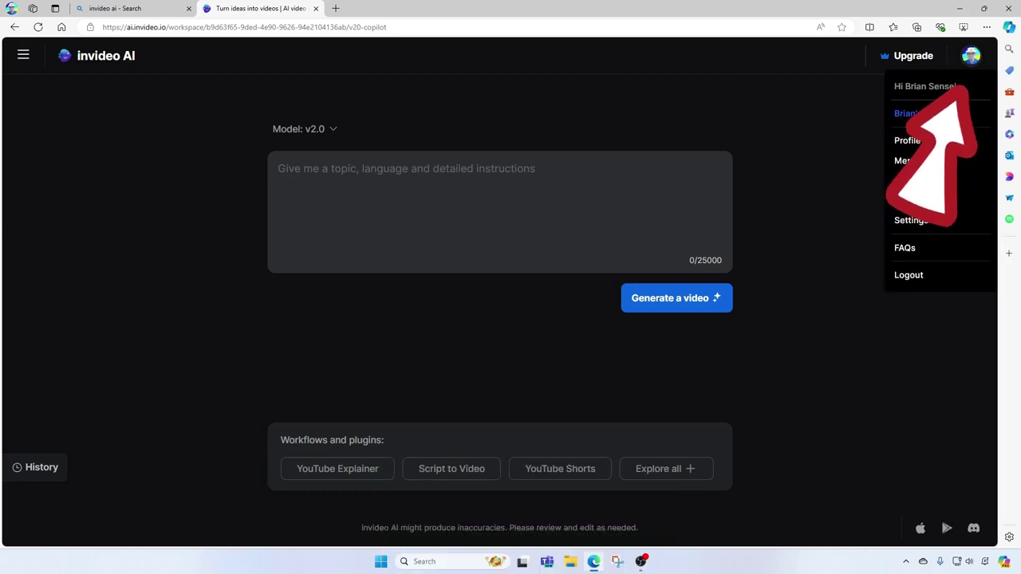
left_click(933, 221)
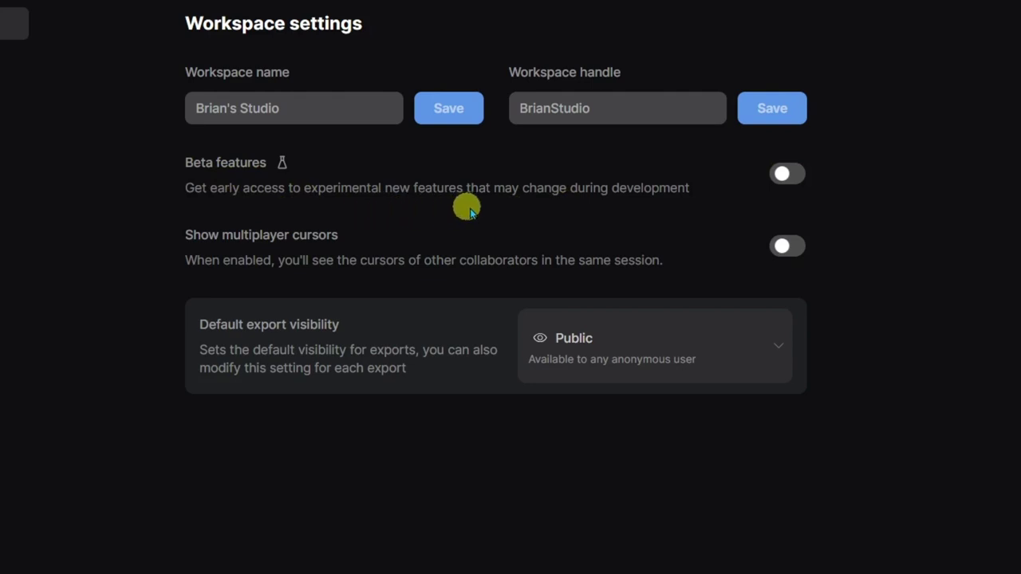
left_click(787, 173)
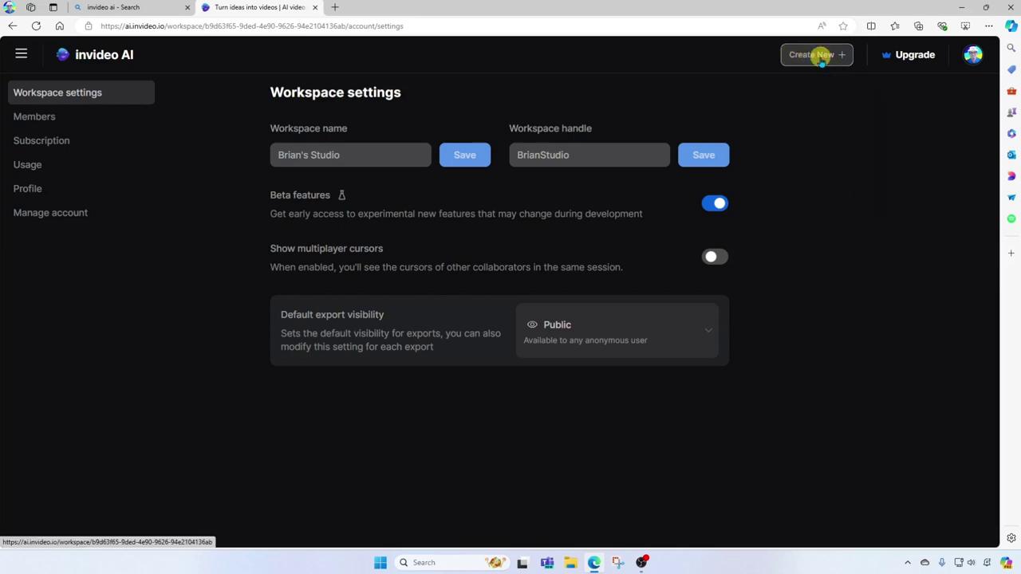
Start a new video project with Create New to get a fresh prompt box.
left_click(817, 55)
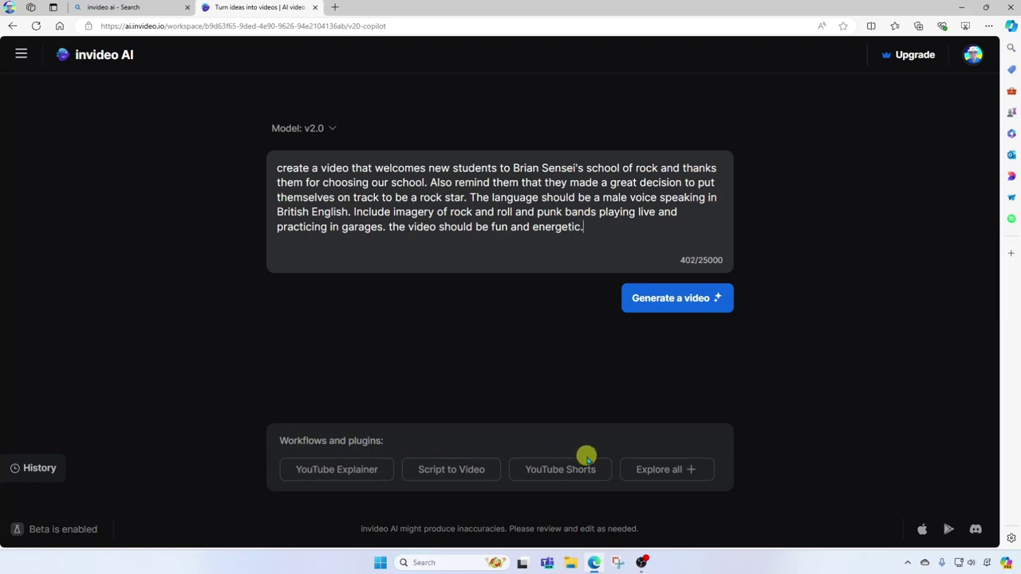
left_click(667, 466)
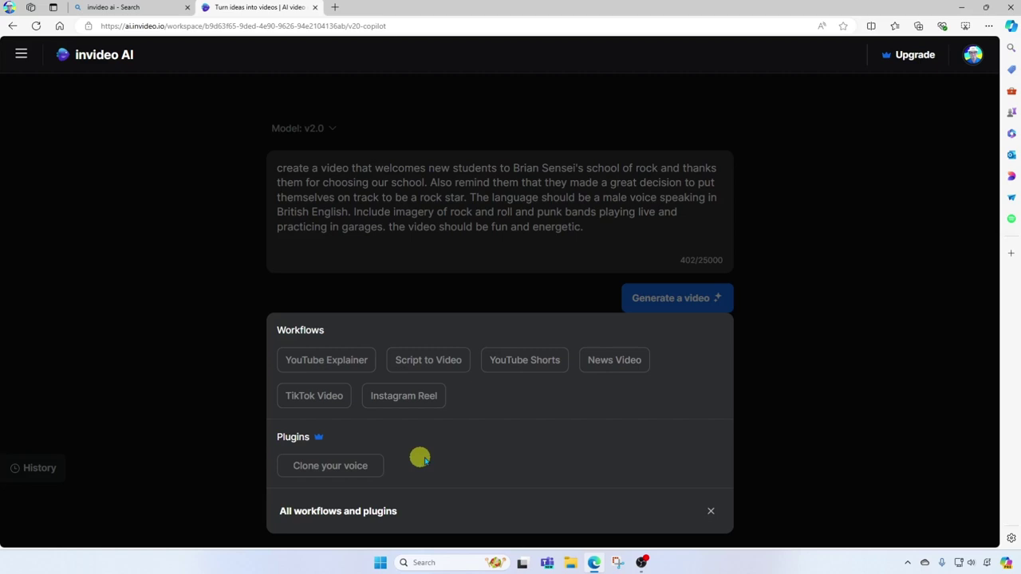
left_click(709, 513)
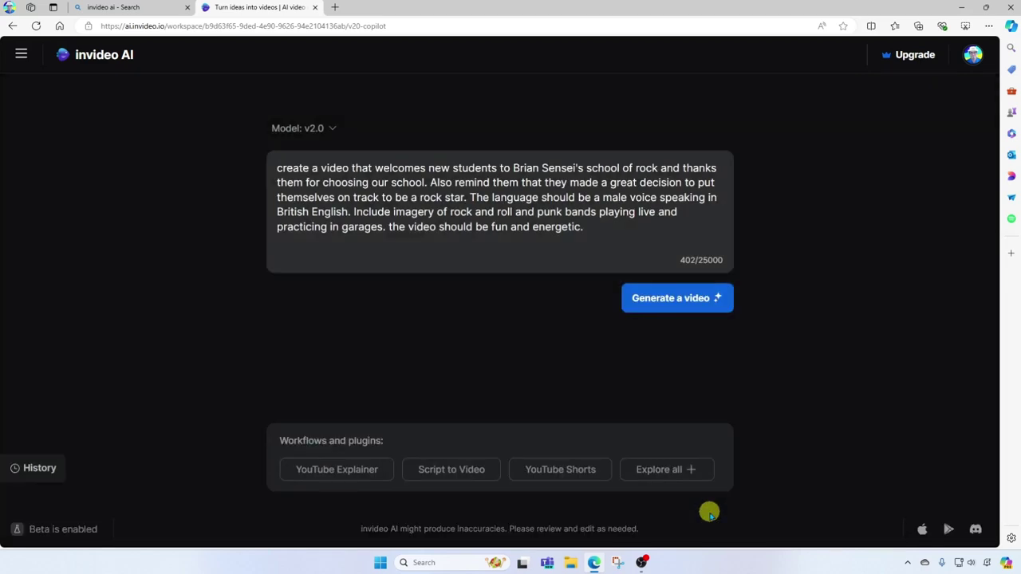
Generate the video from the prompt, keeping New students, Energetic and YouTube.
left_click(699, 299)
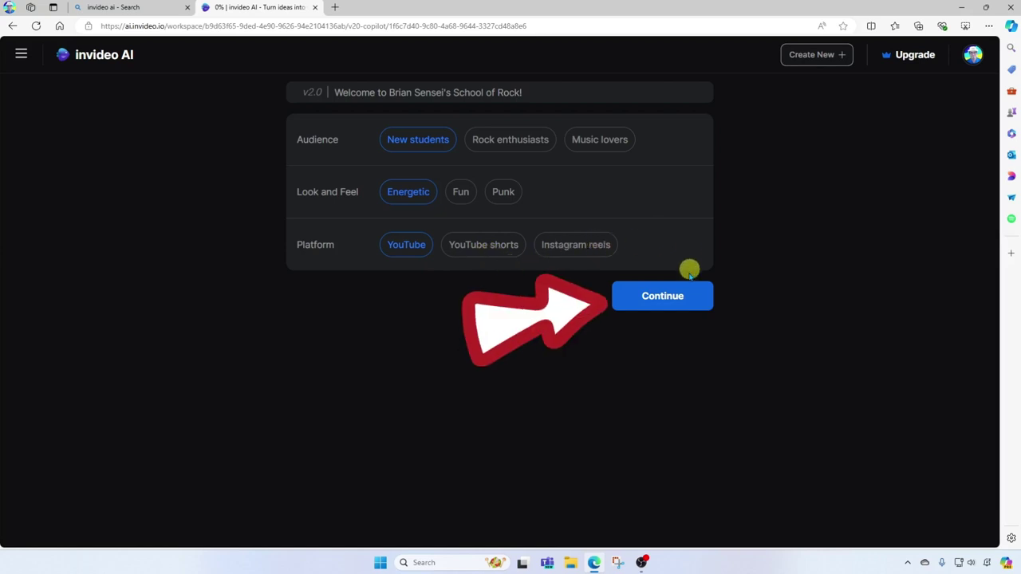
left_click(695, 296)
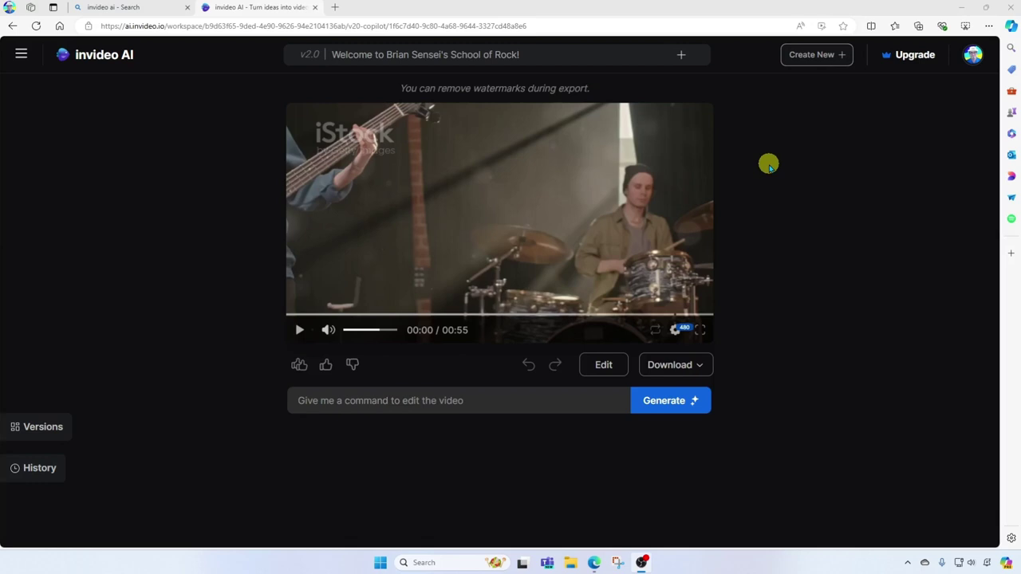
left_click(424, 243)
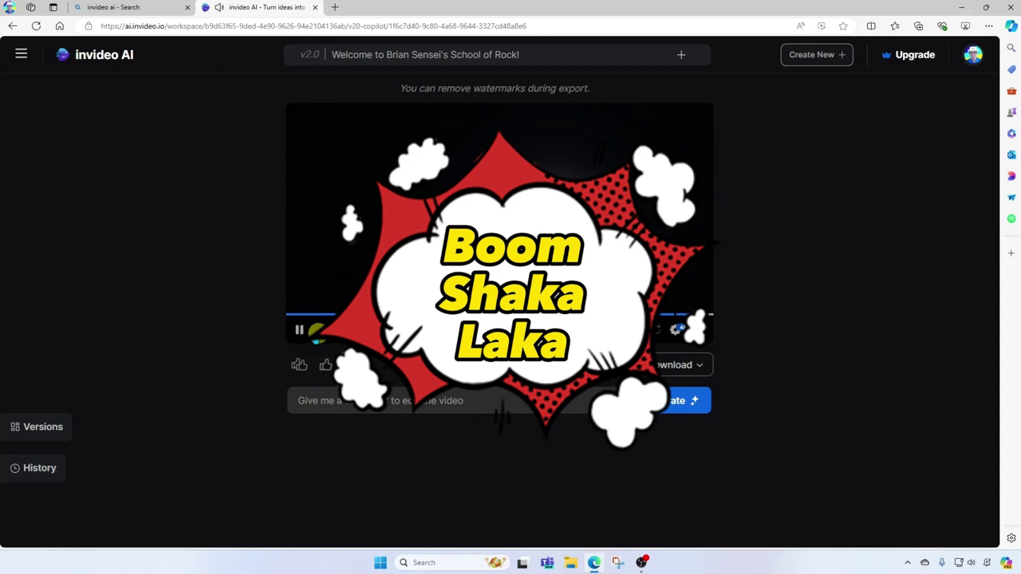
left_click(300, 330)
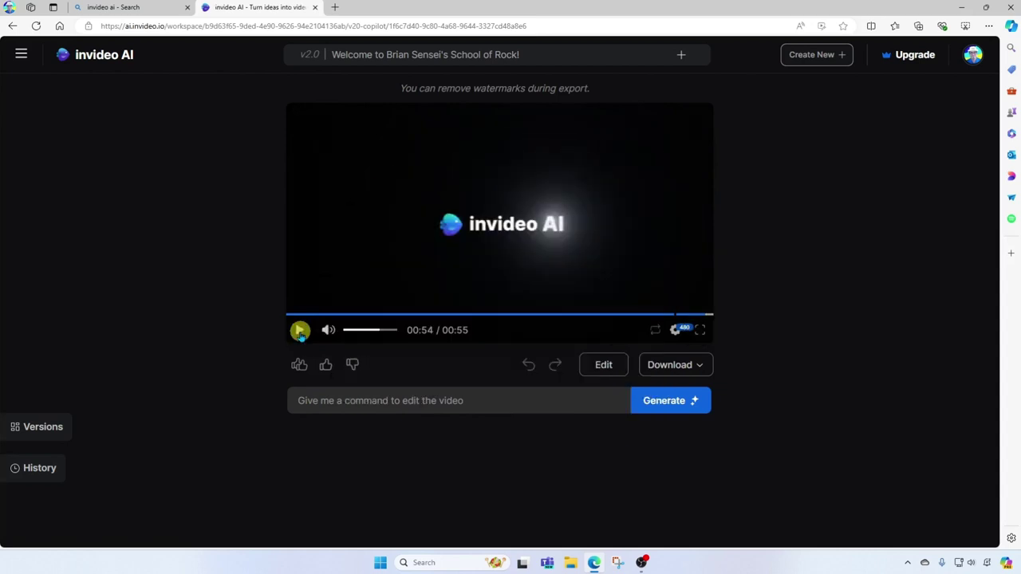
Open the media editor, scroll through the clips and select the laptop clip.
left_click(619, 369)
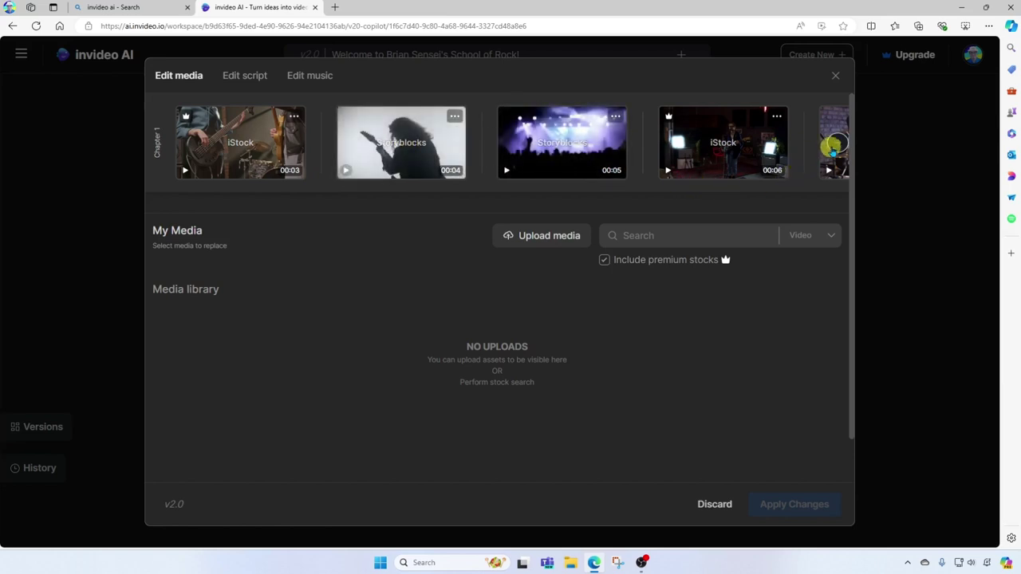
left_click(835, 144)
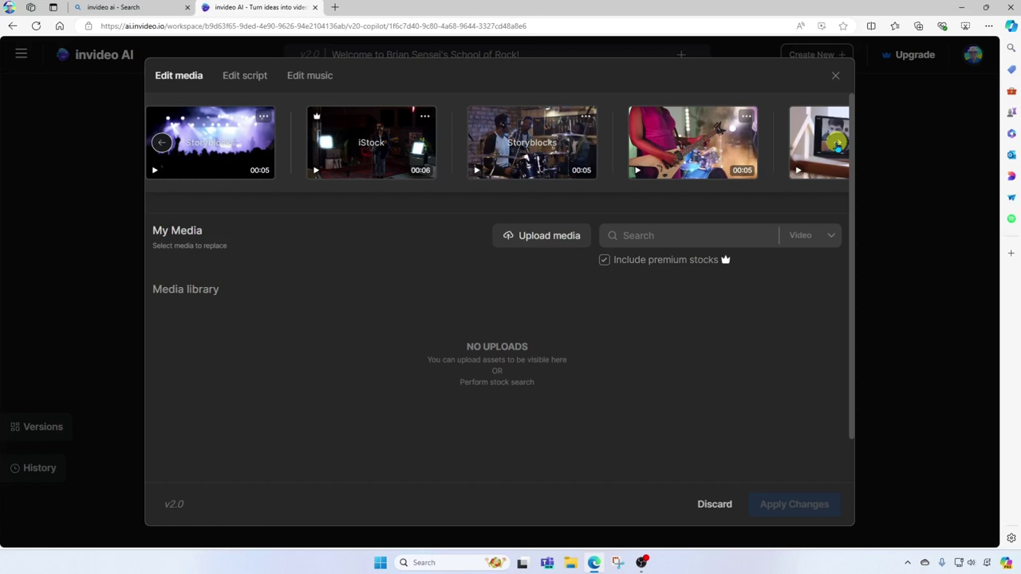
left_click(835, 143)
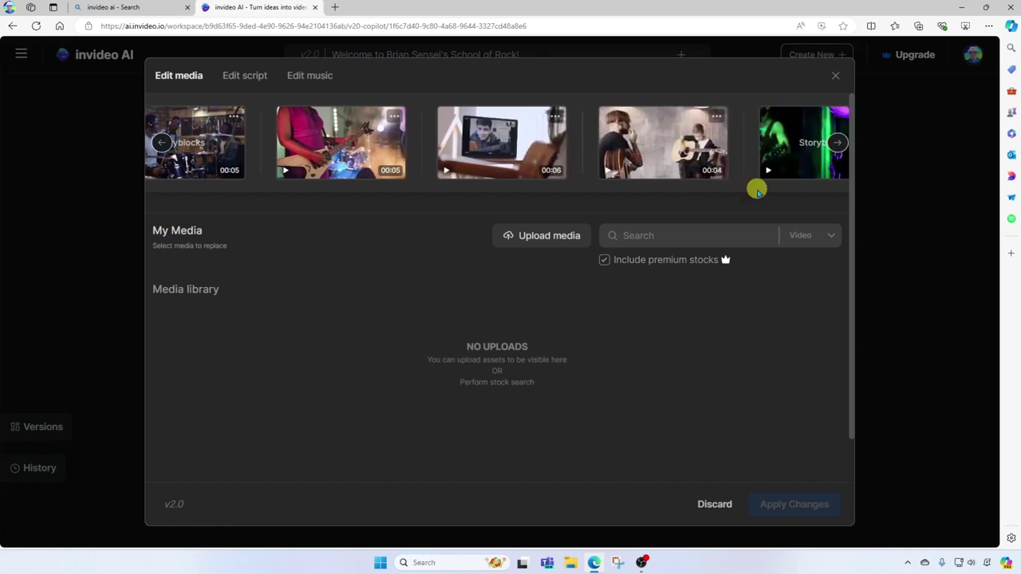
left_click(509, 142)
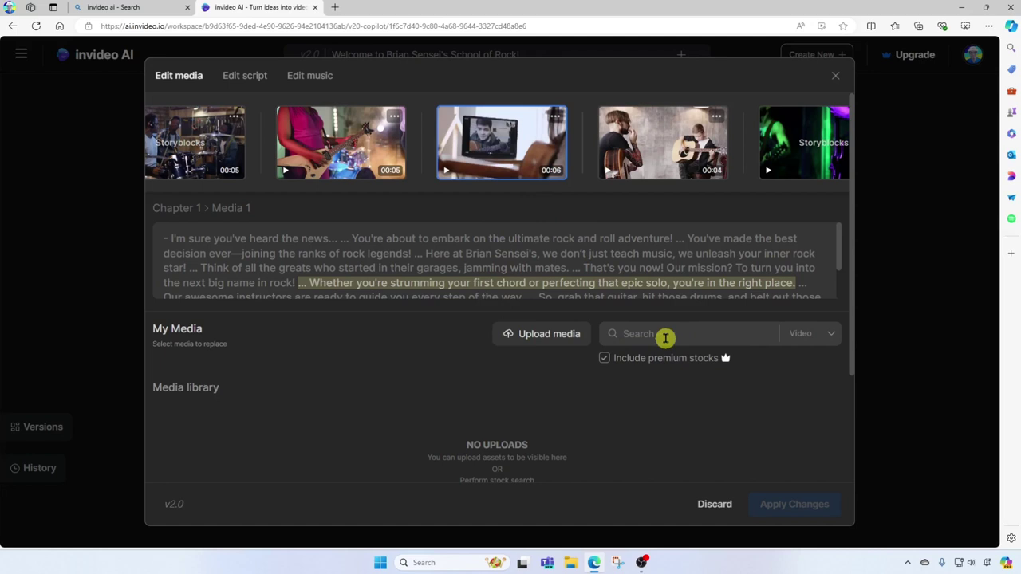
Replace the laptop clip with an iStock 'a singer in a rock band' clip and apply.
left_click(662, 336)
type("a singer in a rock band")
key("Return")
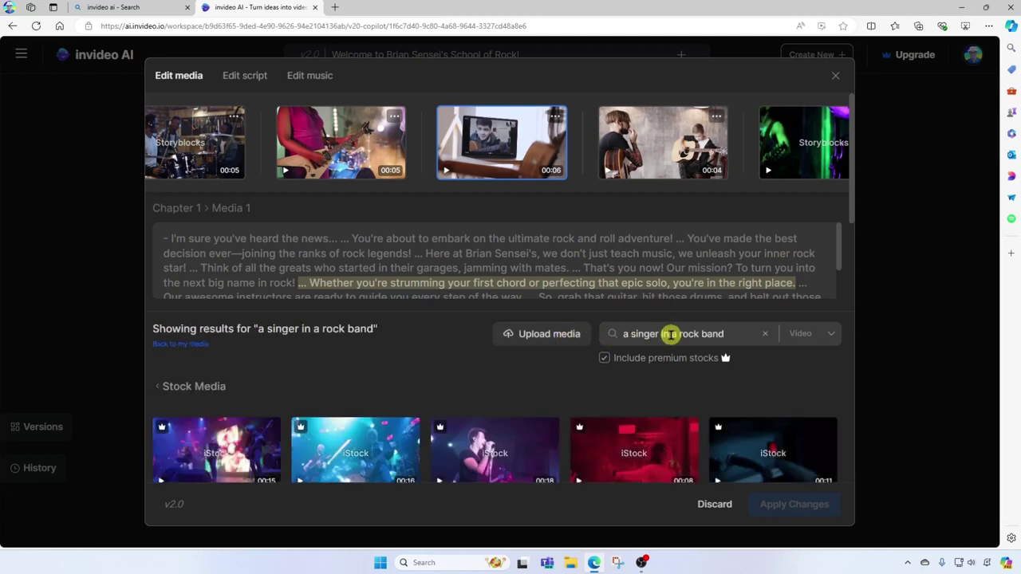
left_click_drag(847, 225, 866, 293)
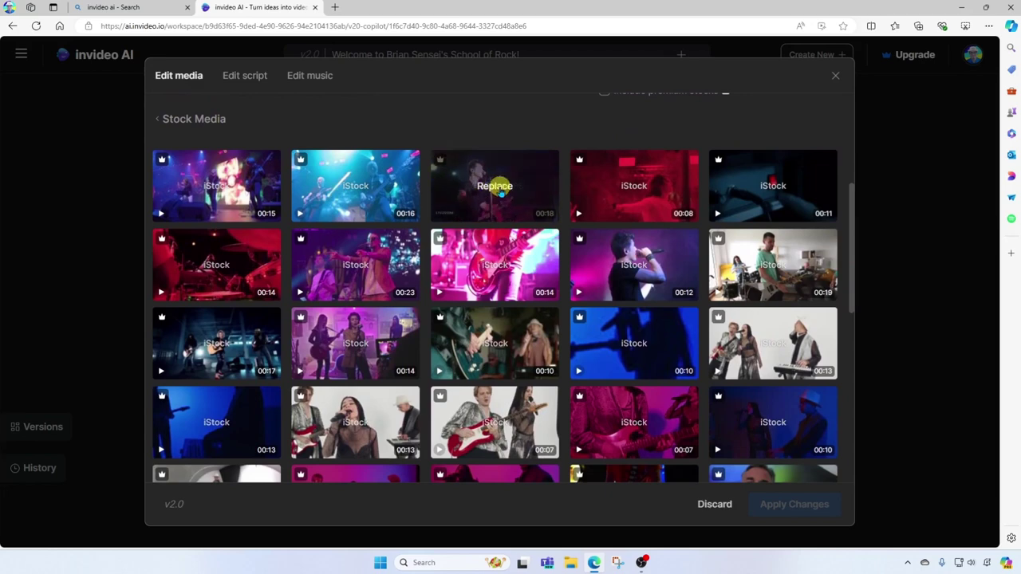
left_click(494, 187)
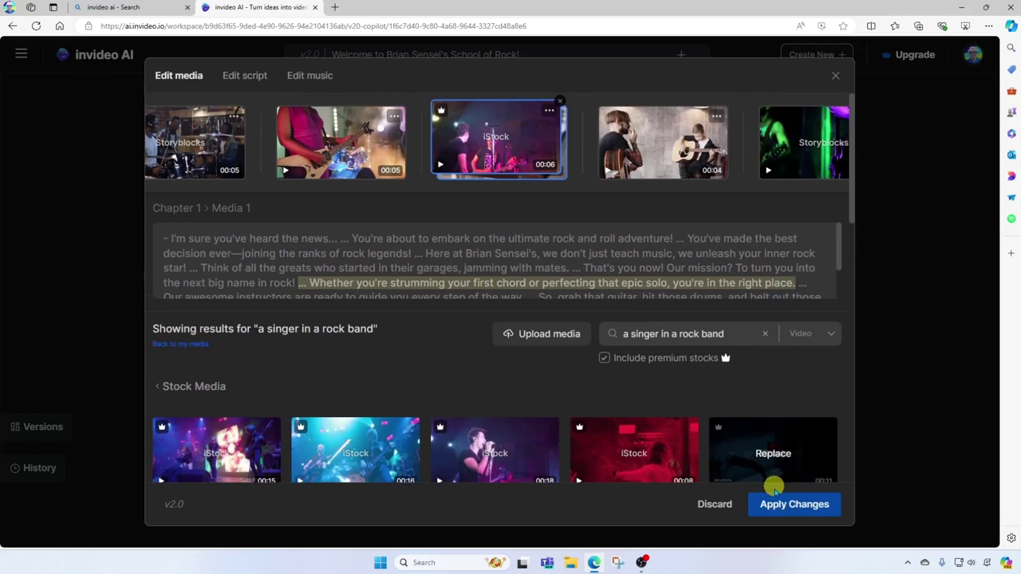
left_click(794, 504)
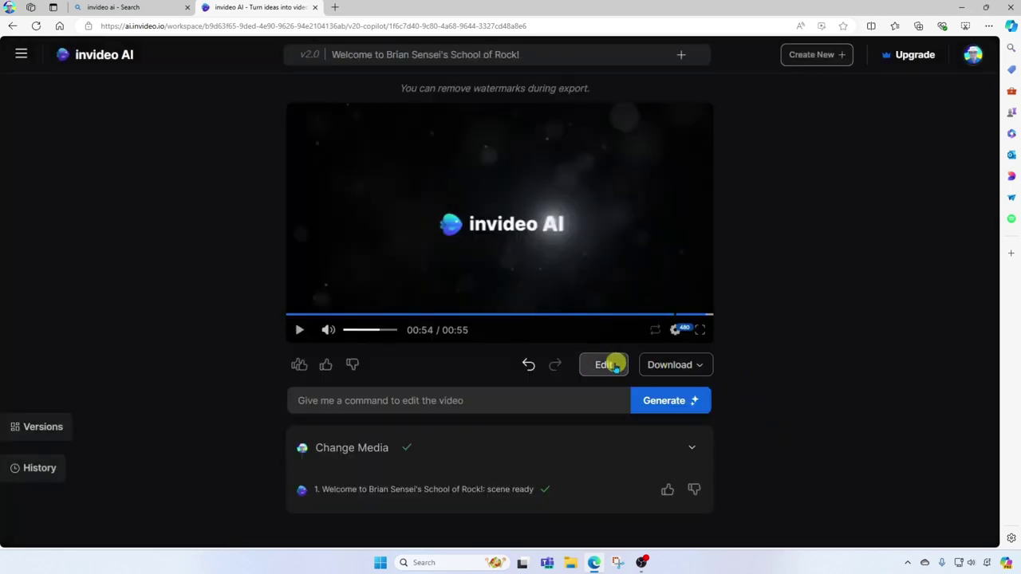
Change 'I'm sure you've heard the news' to 'Welcome aboard young rock star...' and apply.
left_click(604, 365)
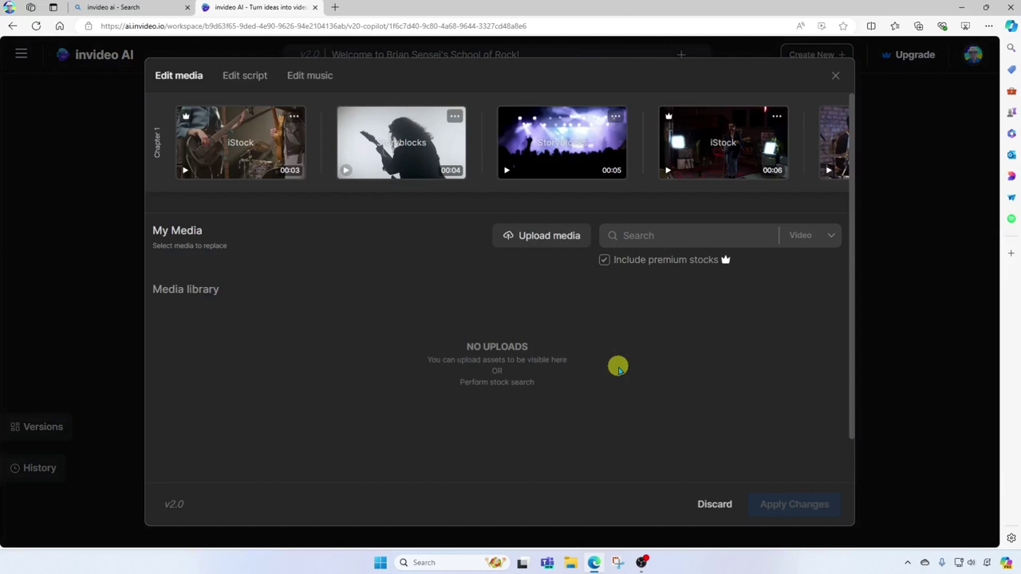
left_click(249, 172)
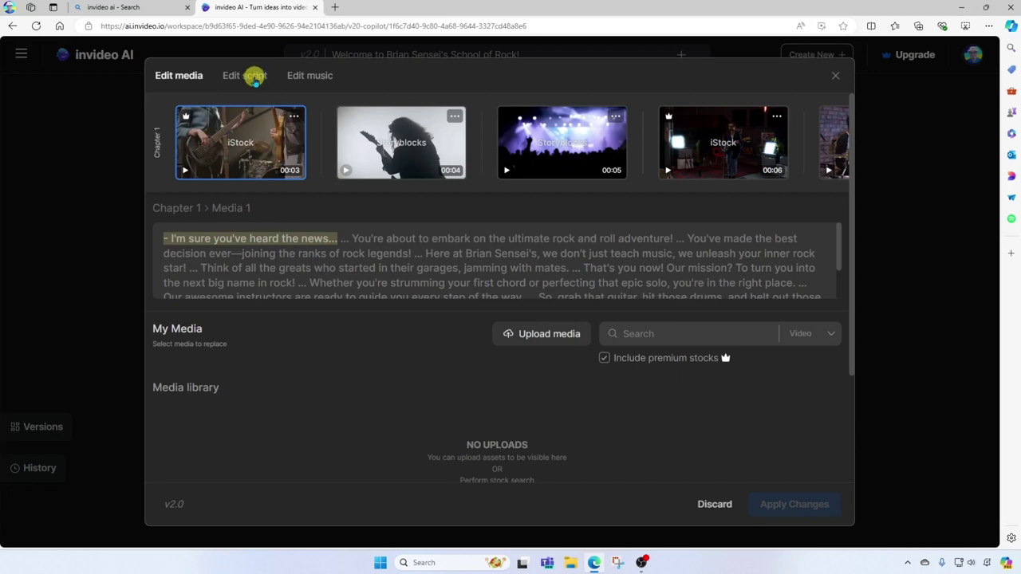
left_click(252, 76)
left_click_drag(186, 186, 318, 187)
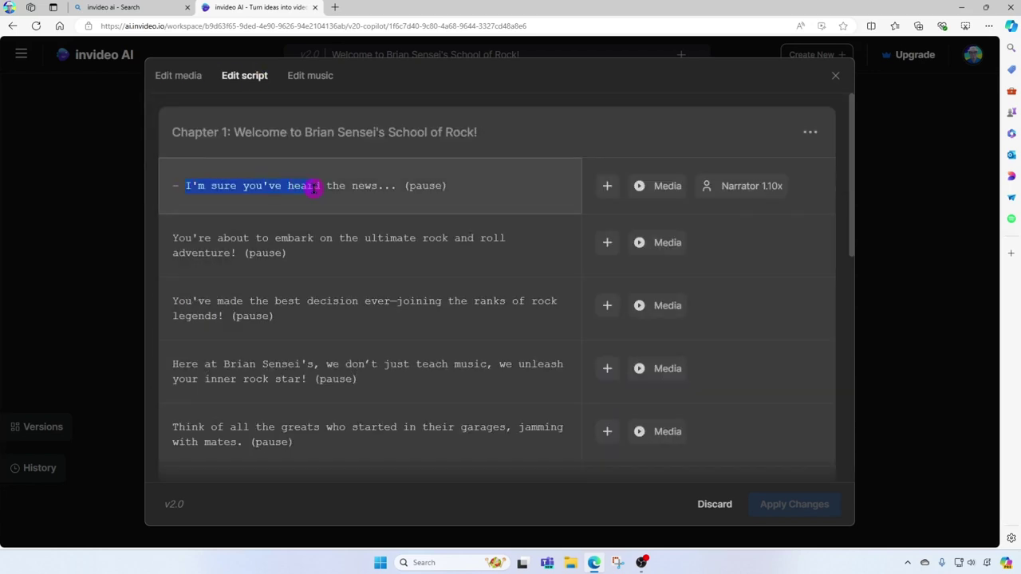
type("Welcome aboard young rock star")
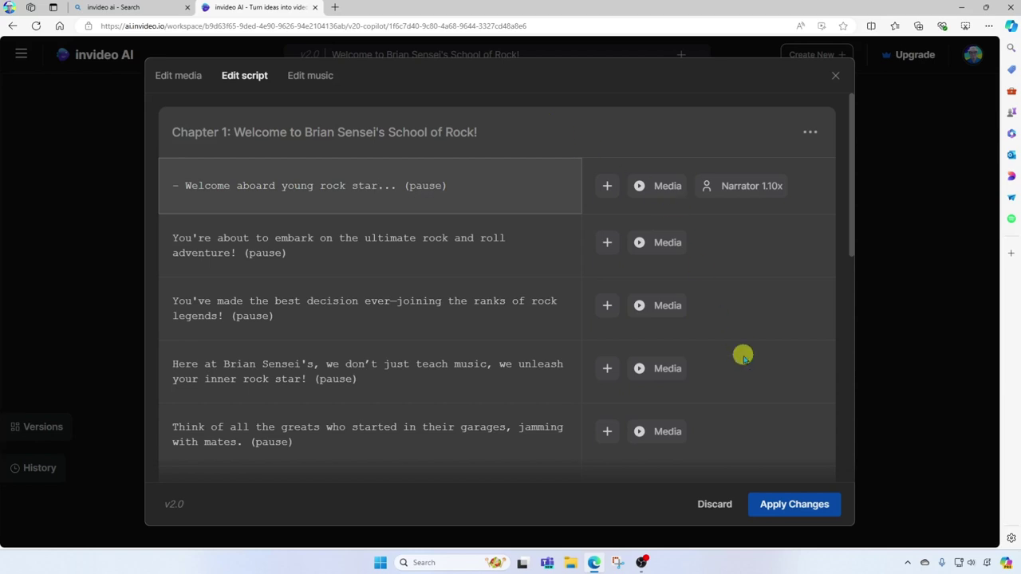
left_click(793, 505)
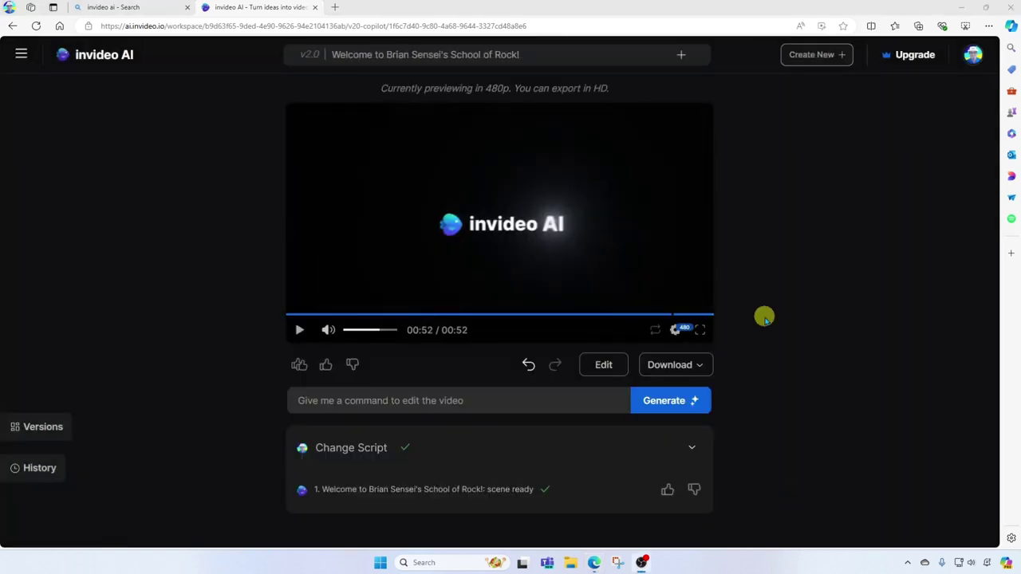
Open the Edit music tab and select Chapter 1's 'Get Back Up' track.
left_click(603, 365)
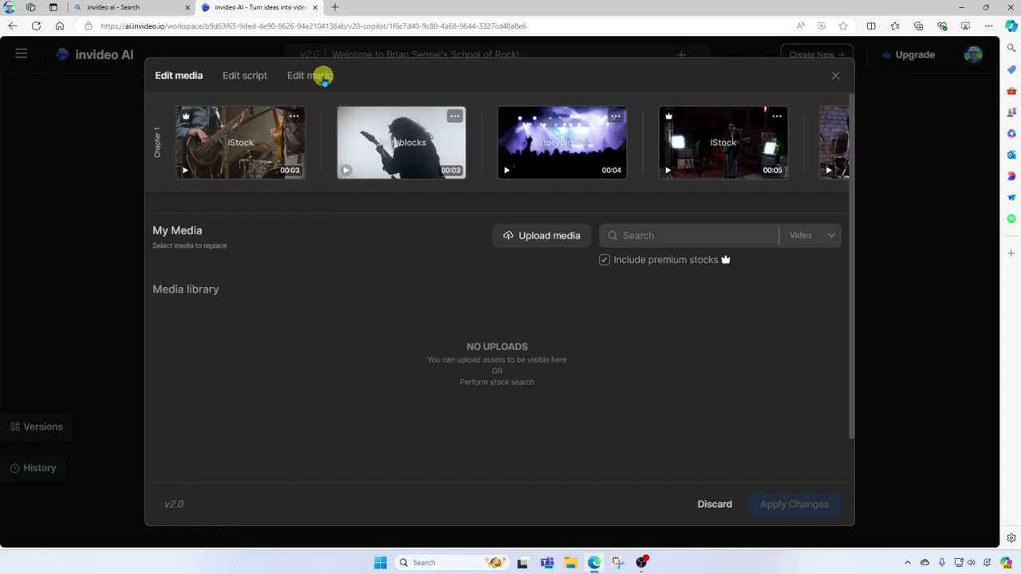
left_click(319, 77)
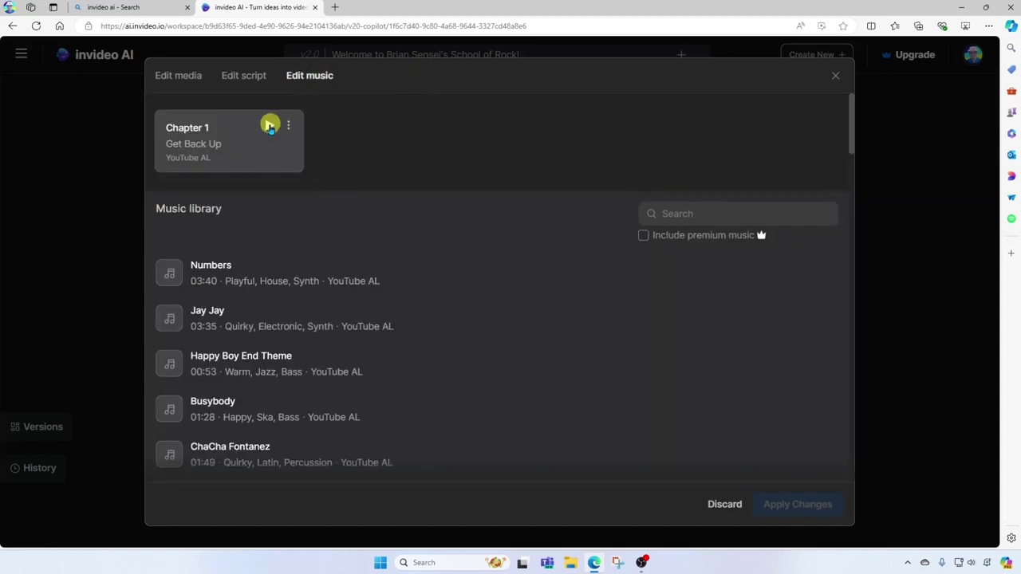
left_click(269, 128)
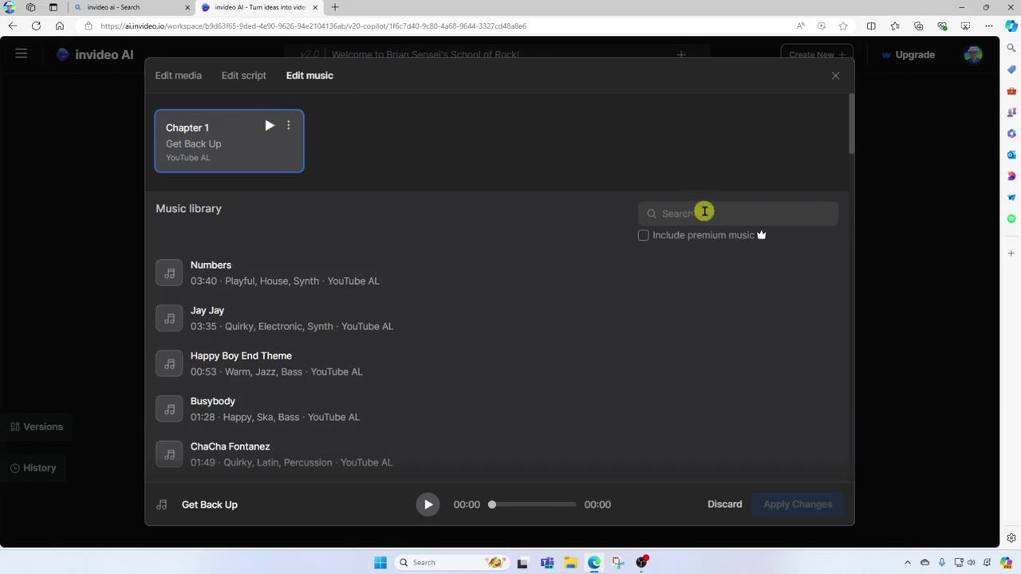
Search 'playful rock', preview Stinger and This is Not Punk, then apply Stinger.
left_click(706, 212)
type("playful rock music")
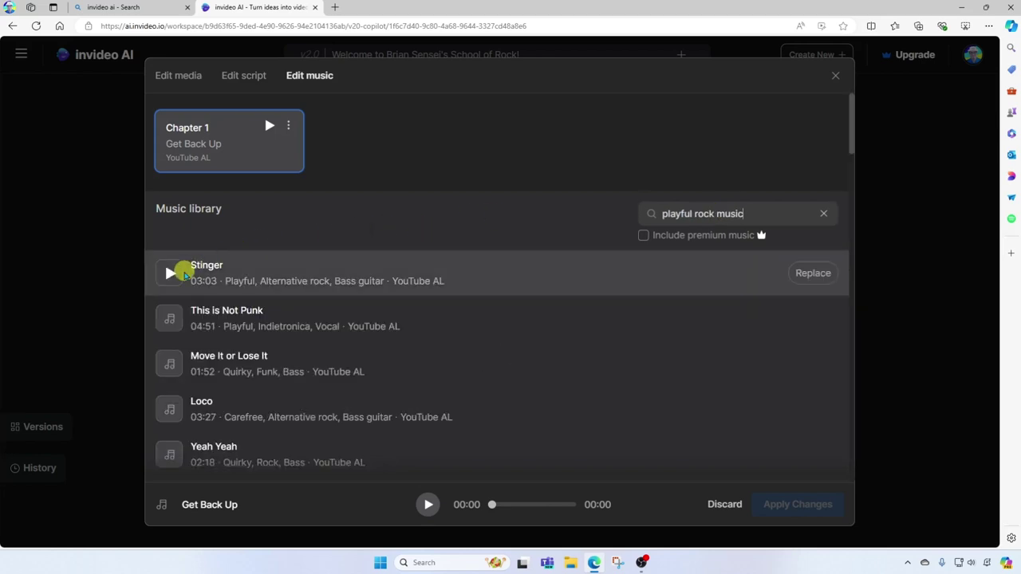
left_click(170, 274)
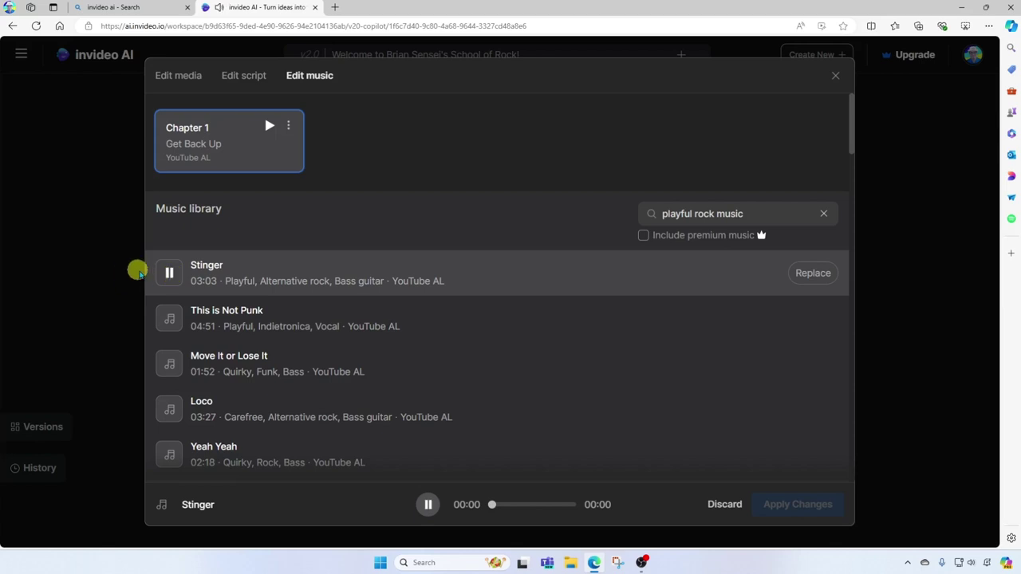
left_click(171, 273)
left_click(170, 319)
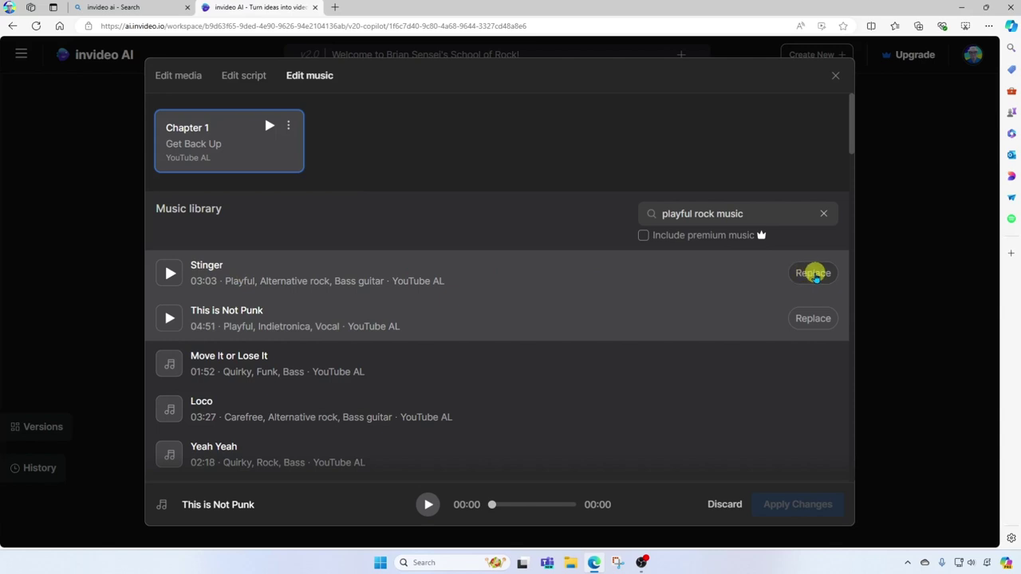
left_click(814, 276)
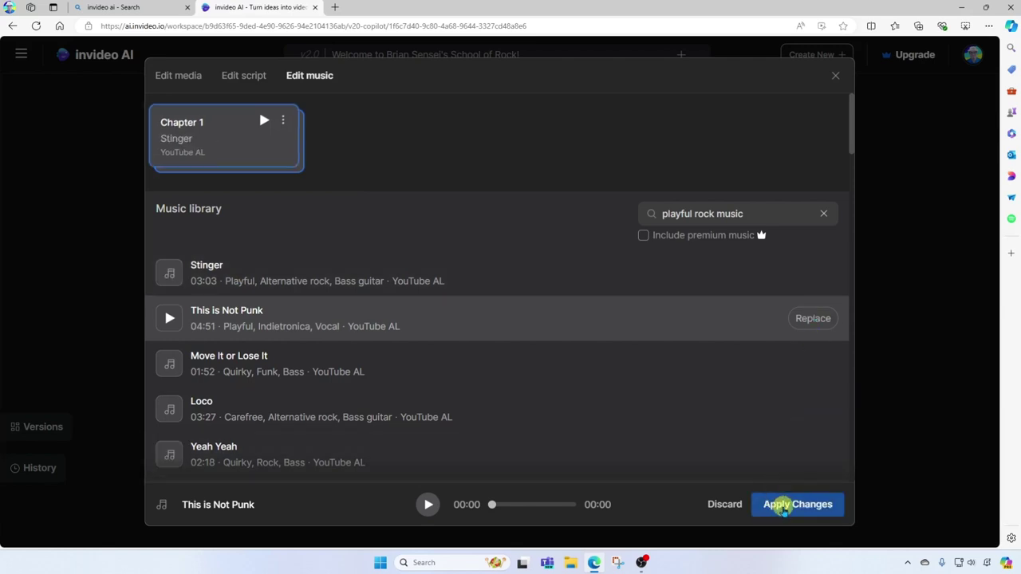
left_click(785, 508)
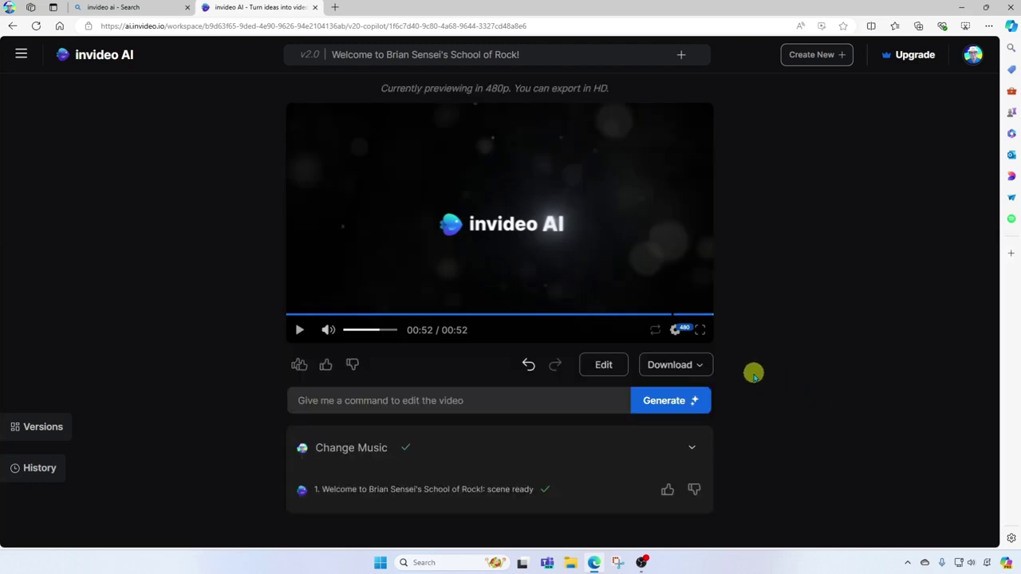
Set the player preview quality to 1080p and show the Download options.
left_click(700, 366)
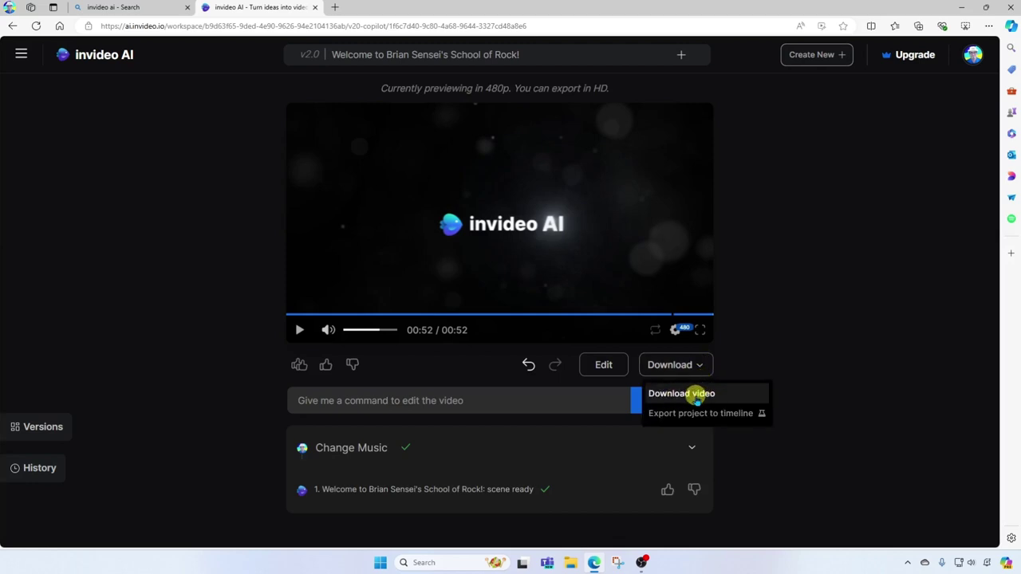
left_click(734, 395)
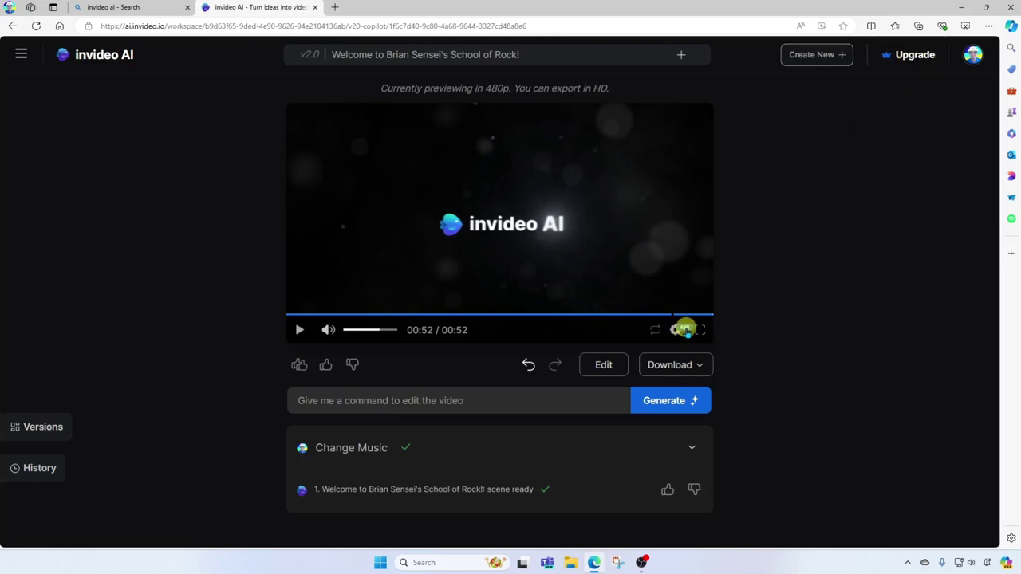
left_click(675, 330)
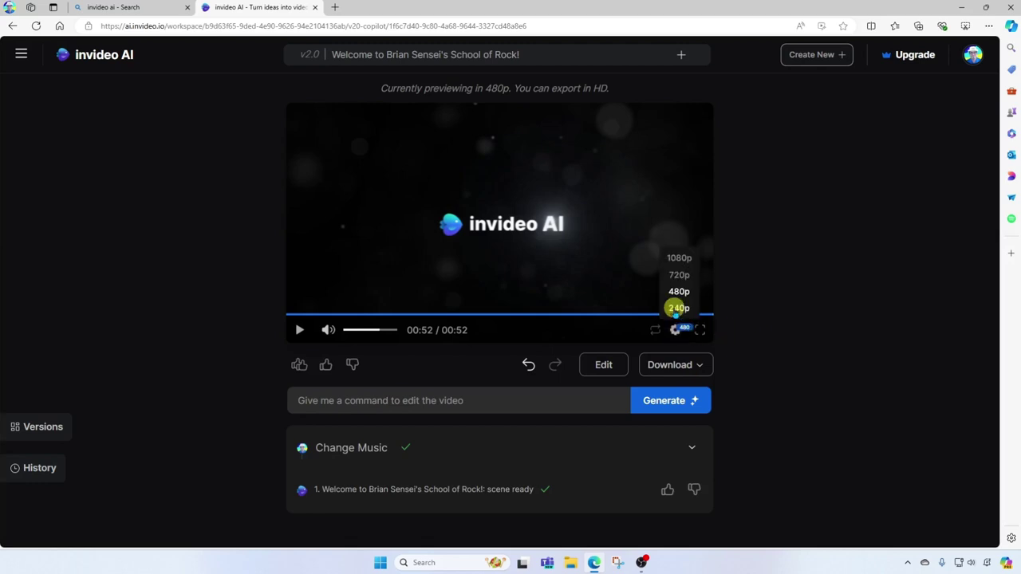
left_click(678, 258)
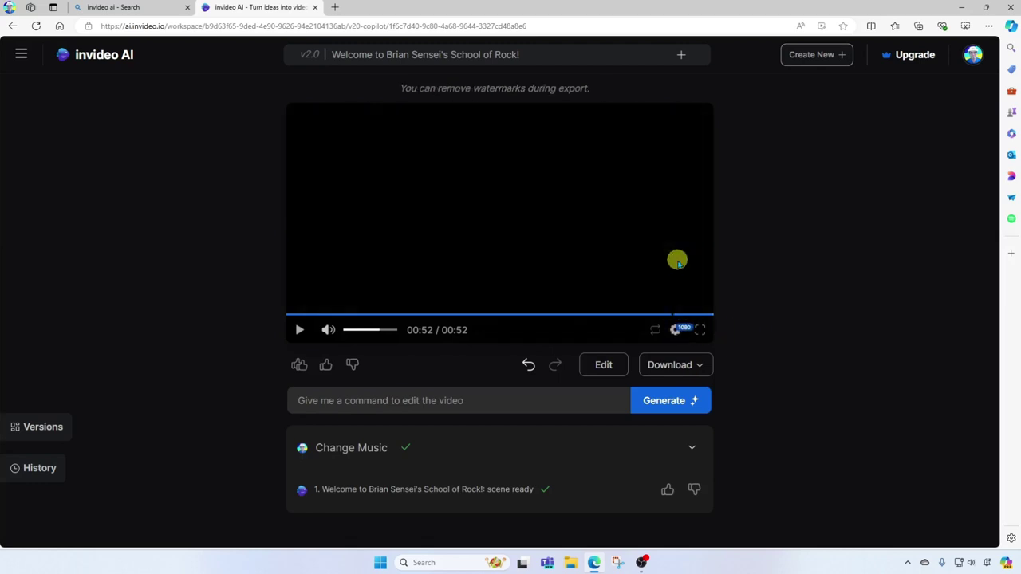
left_click(701, 365)
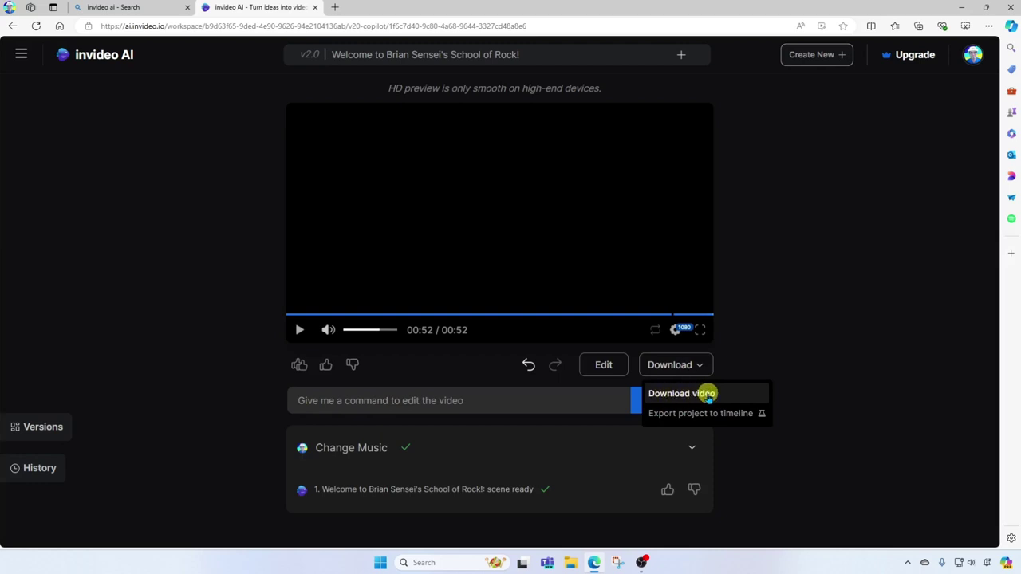
Export the video at 1080p with stock watermarks and normal invideo AI branding.
left_click(707, 394)
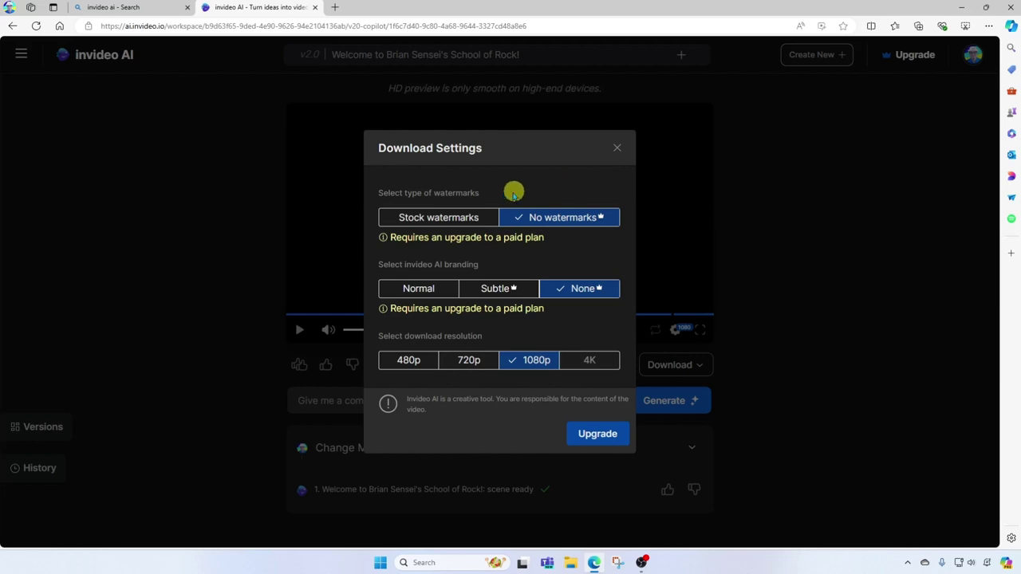
left_click(435, 217)
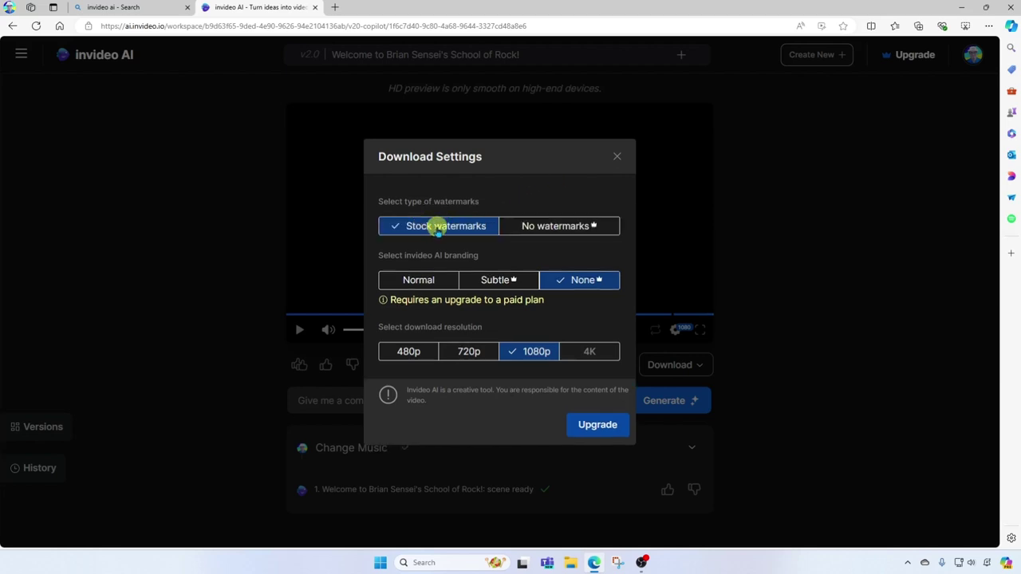
left_click(550, 227)
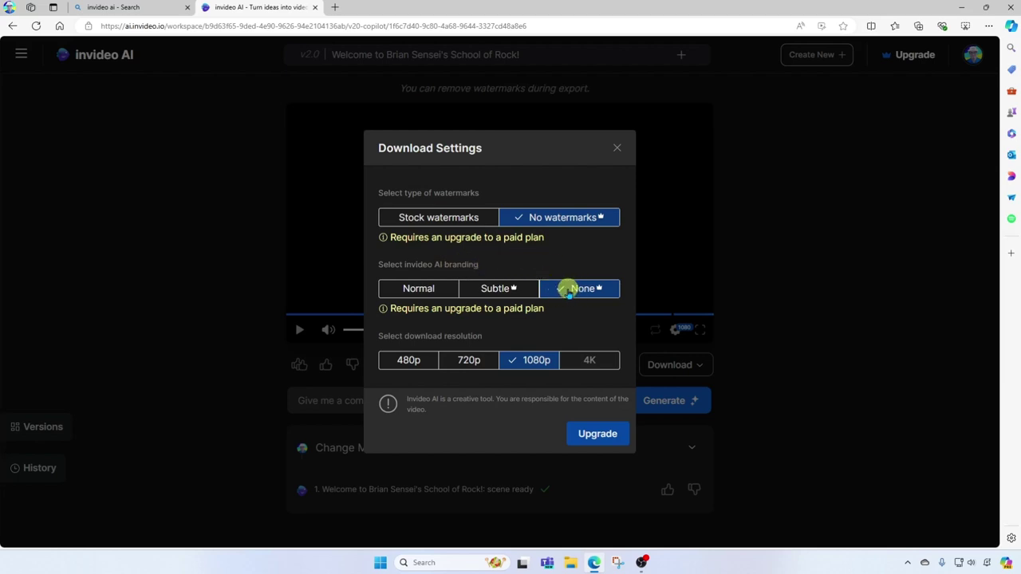
left_click(467, 221)
left_click(433, 281)
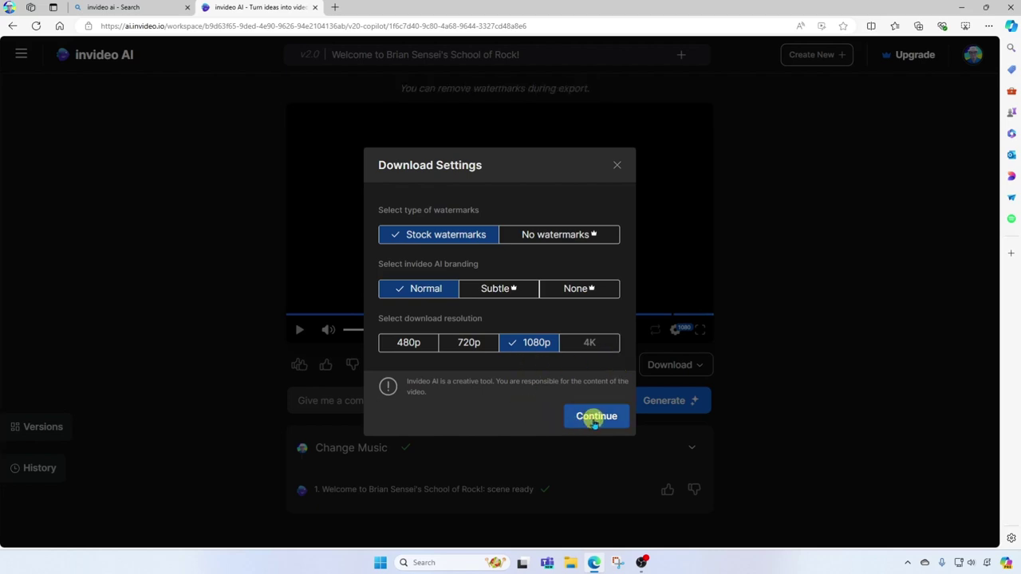
left_click(594, 417)
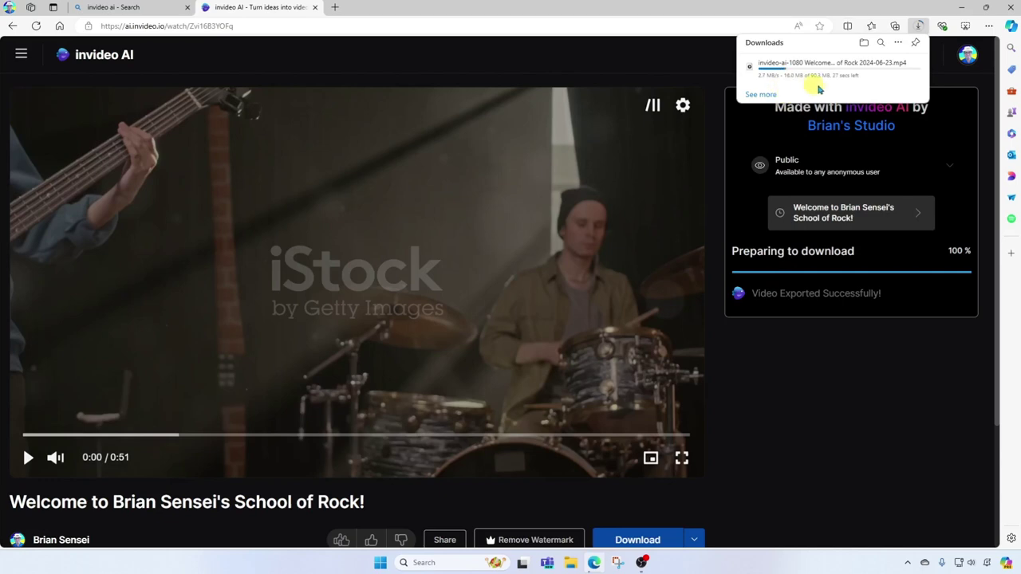
Play the exported School of Rock welcome video on its watch page.
mouse_move(866, 87)
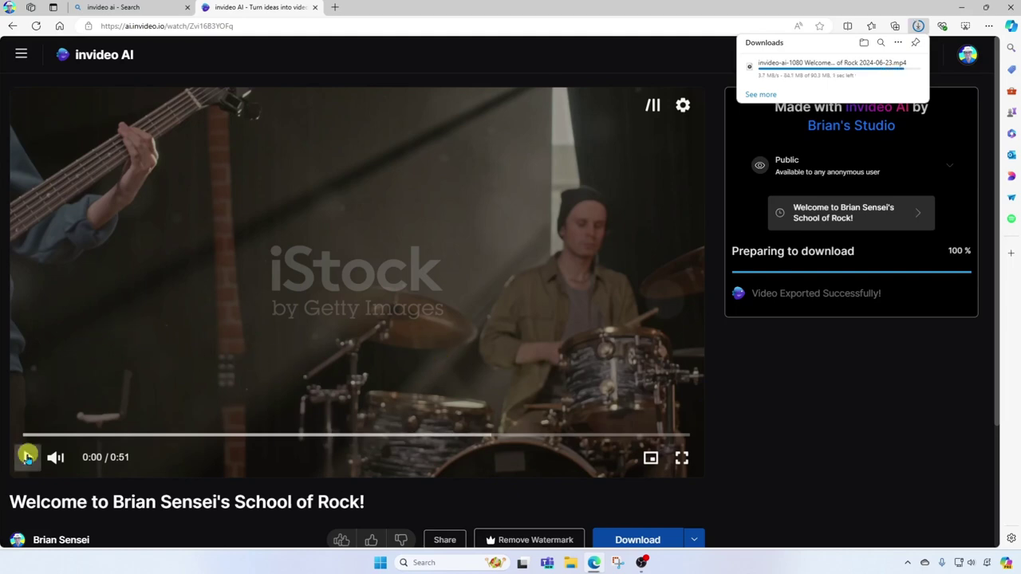
left_click(27, 457)
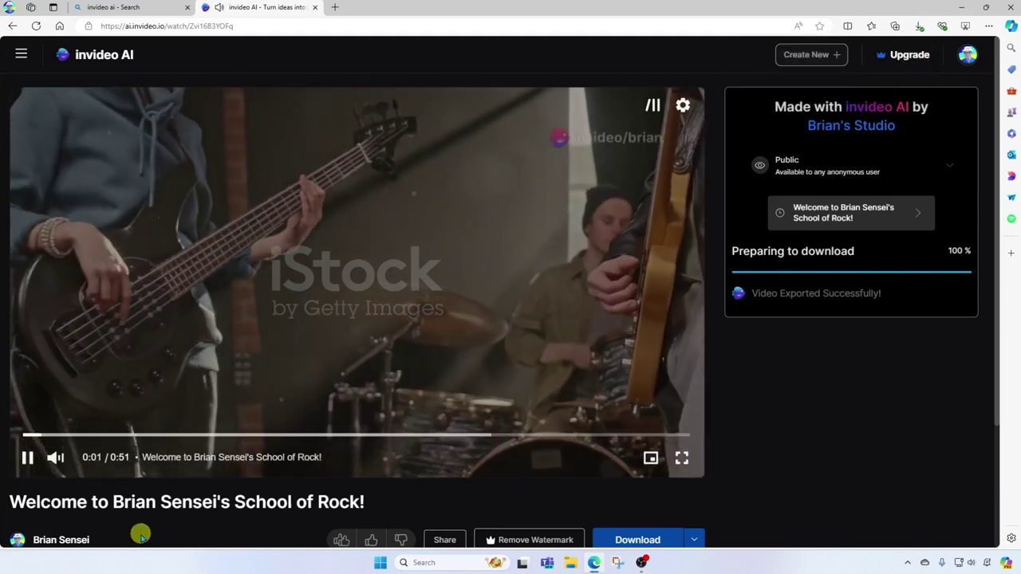